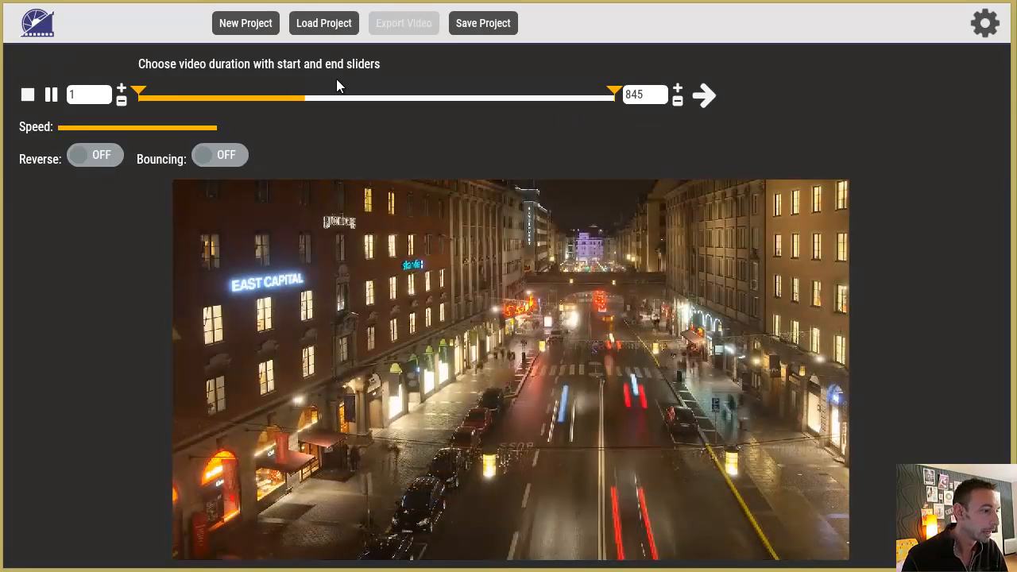
Trim the street clip to run from frame 304 to frame 502 and play back the selected range.
click(51, 96)
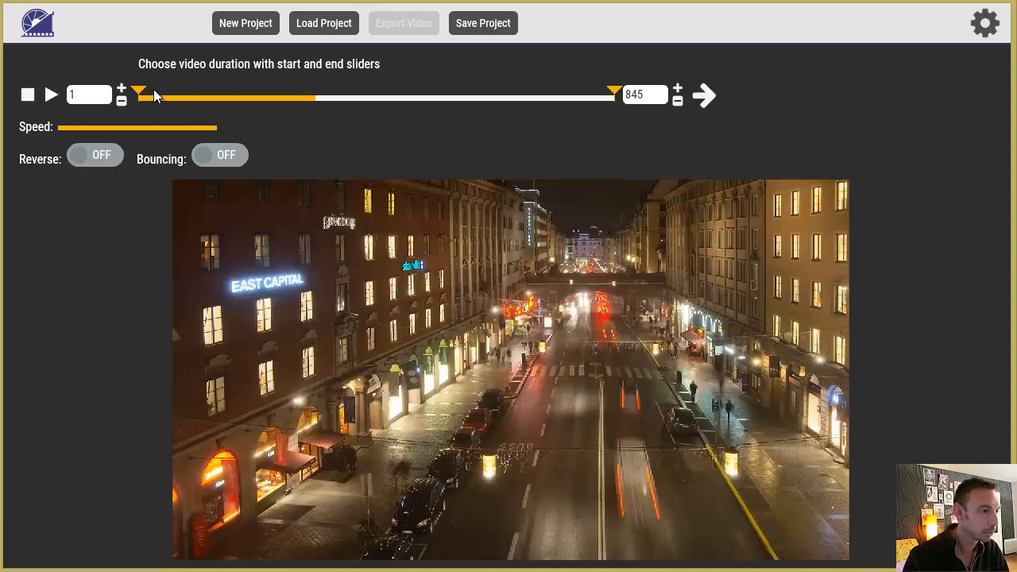
drag(140, 97, 230, 97)
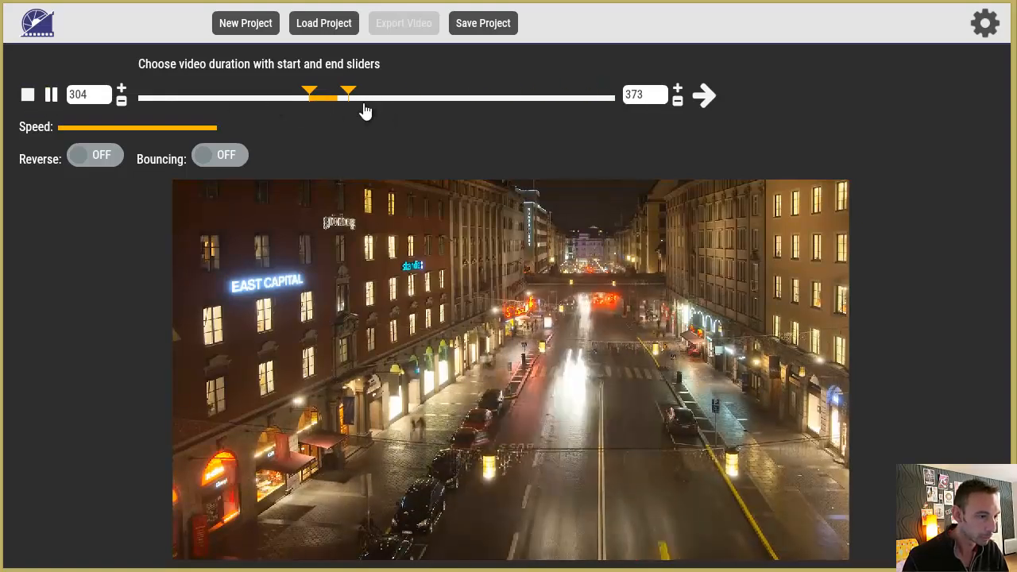
drag(352, 97, 491, 97)
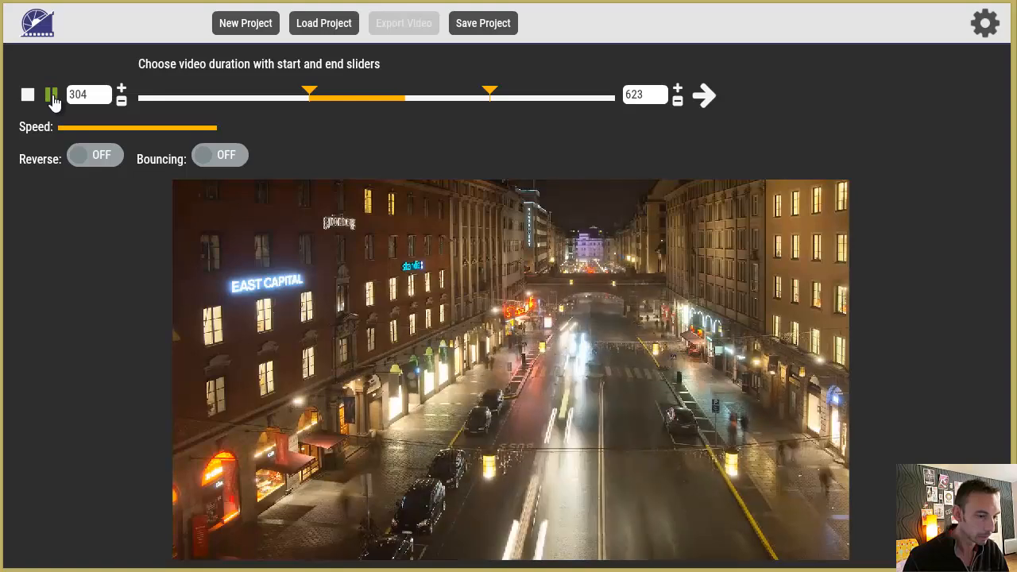
click(51, 95)
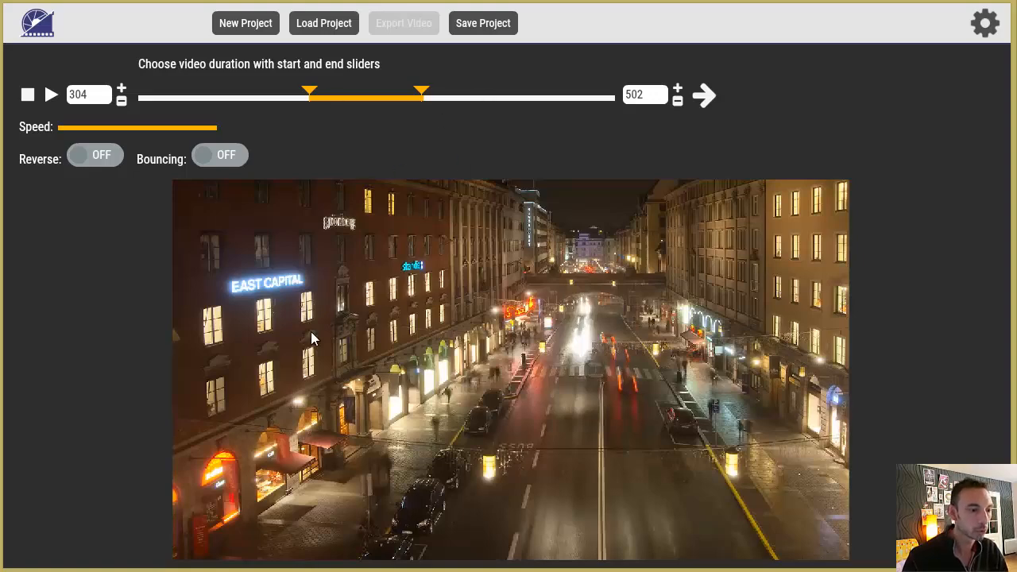
click(51, 95)
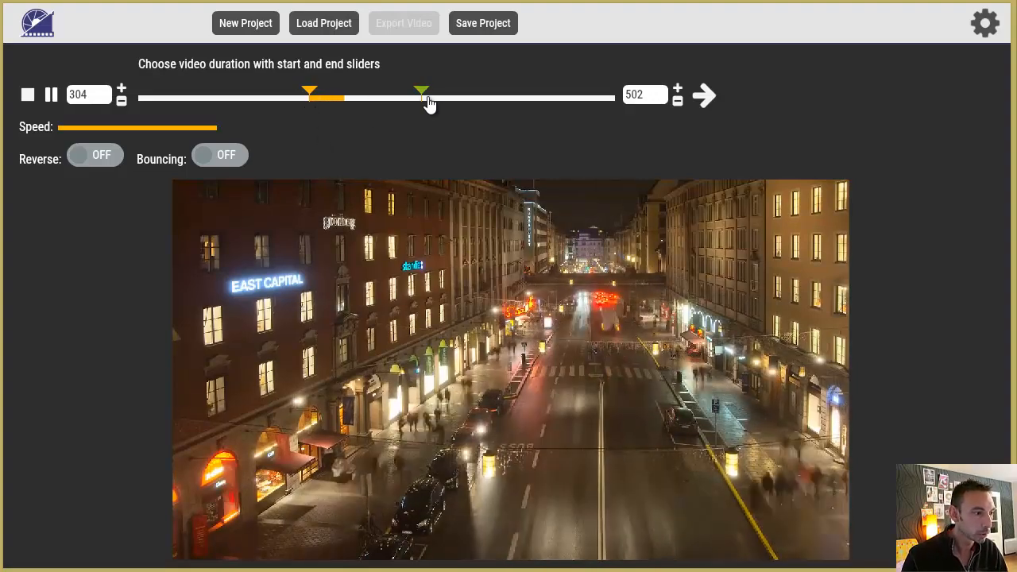
Choose frame 409 as the still frame, lock it and capture it as the overlay.
click(704, 95)
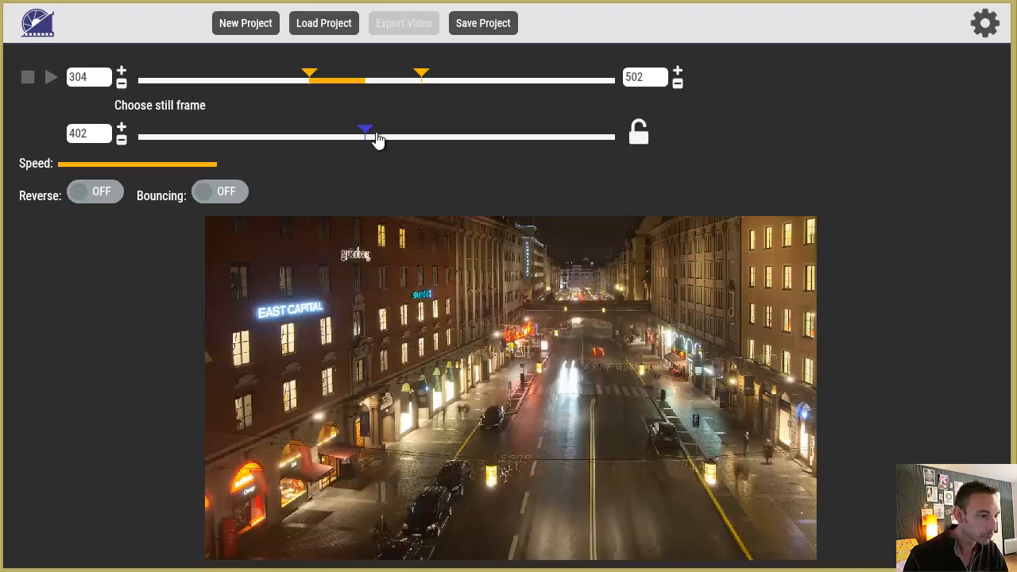
mouse_move(368, 135)
mouse_down()
mouse_move(355, 136)
mouse_move(409, 138)
mouse_move(352, 138)
mouse_up()
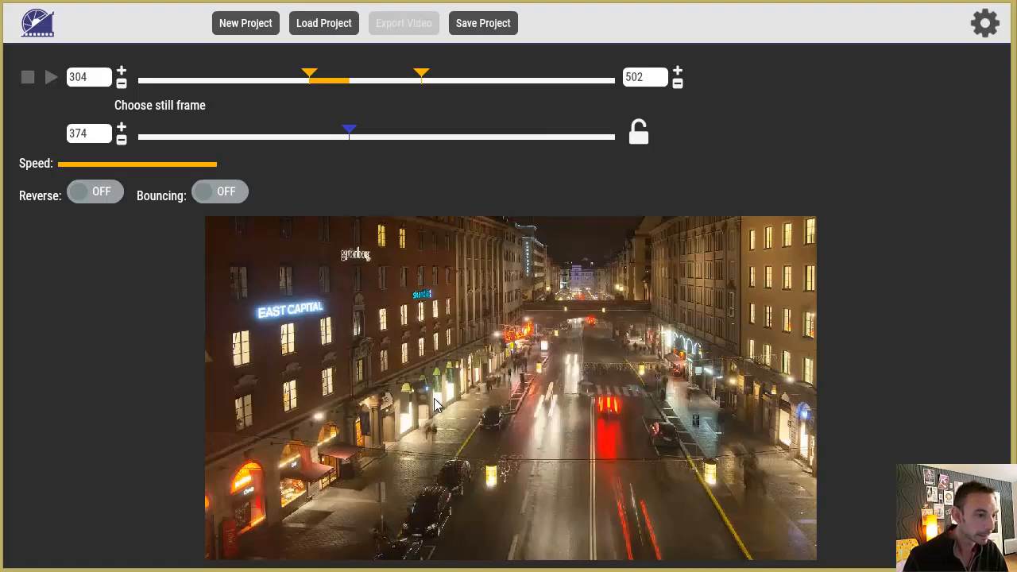
drag(354, 135, 371, 136)
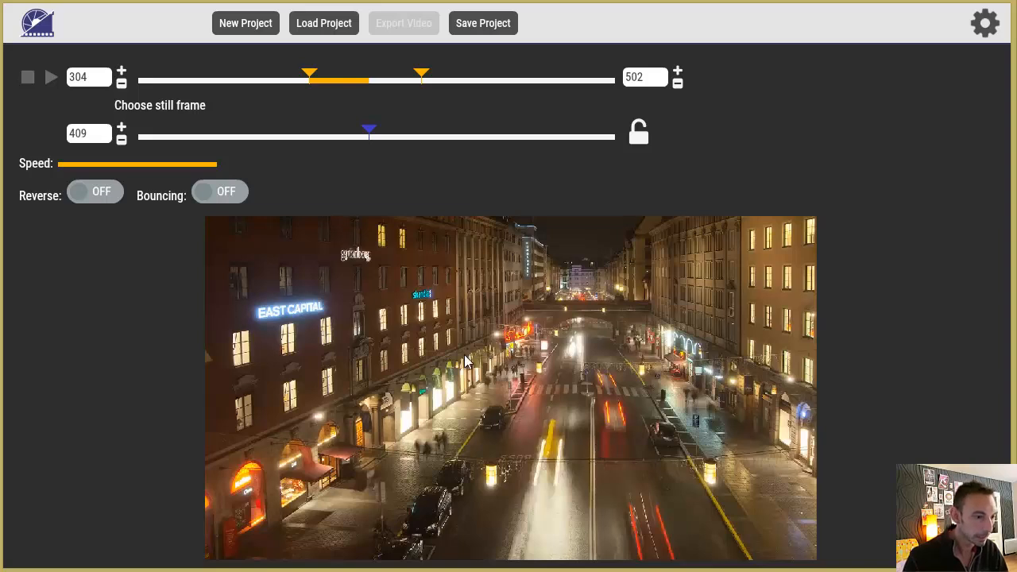
click(633, 136)
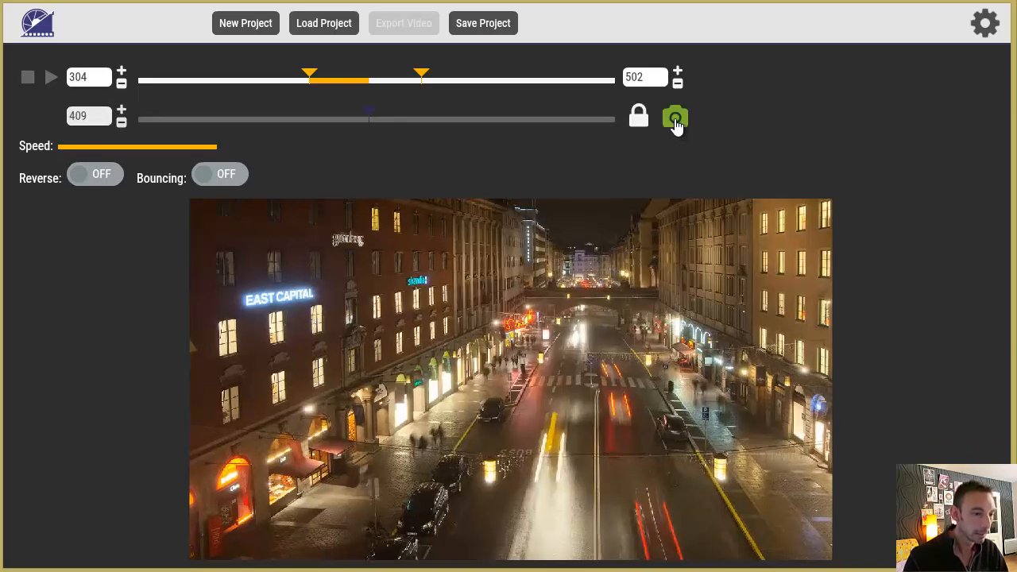
click(677, 121)
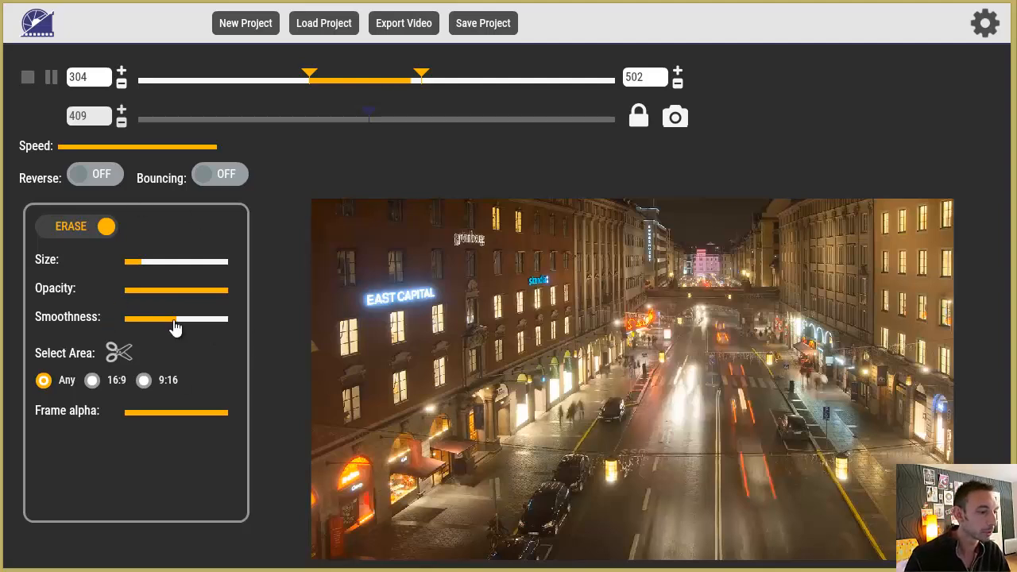
Set the eraser brush's smoothness to zero.
drag(176, 321, 126, 323)
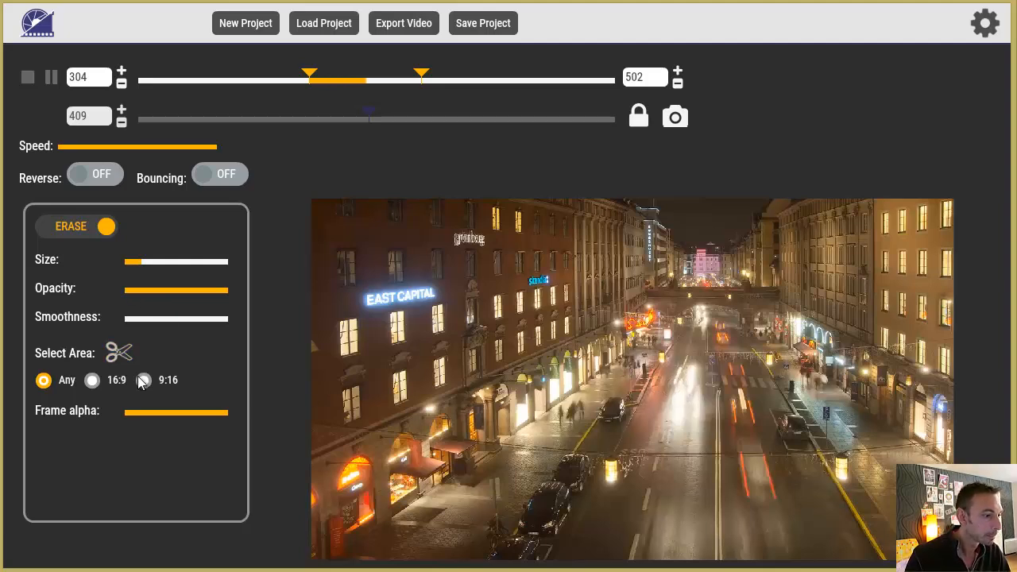
Try limiting the output to a free-ratio area over the street, switch the ratio to 16:9 and leave area selection.
click(119, 353)
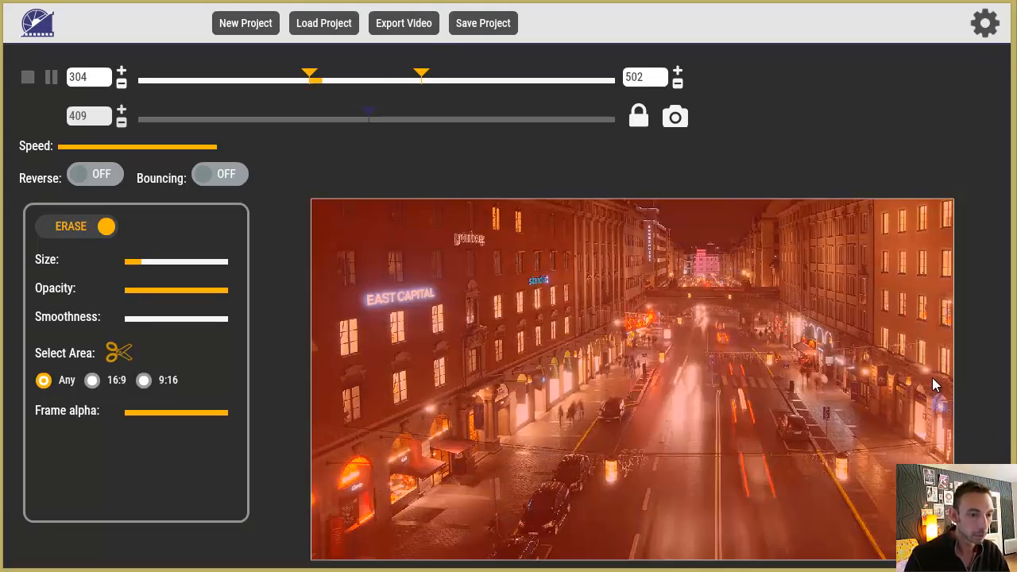
drag(956, 394, 787, 390)
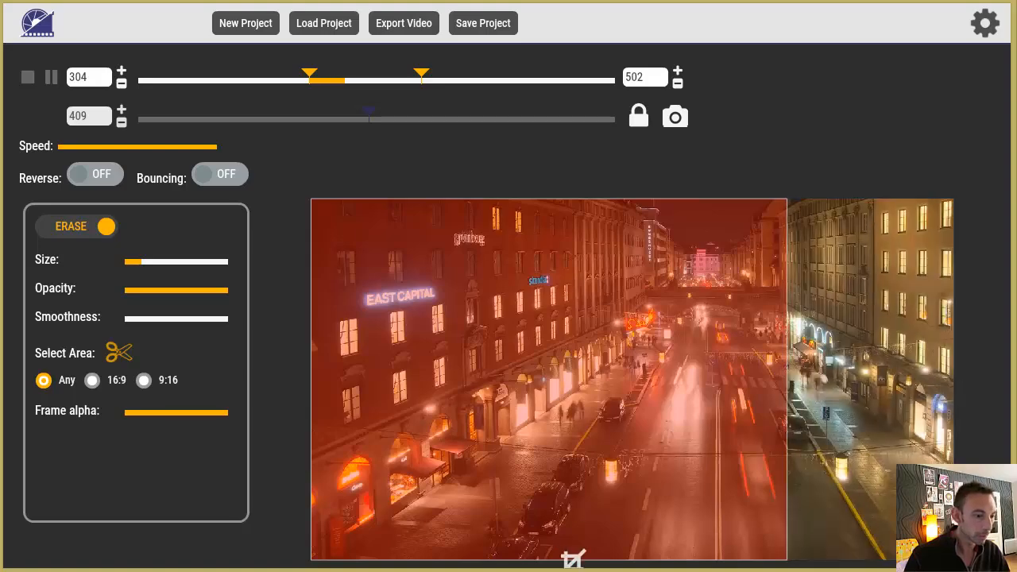
drag(572, 558, 572, 420)
drag(508, 326, 625, 411)
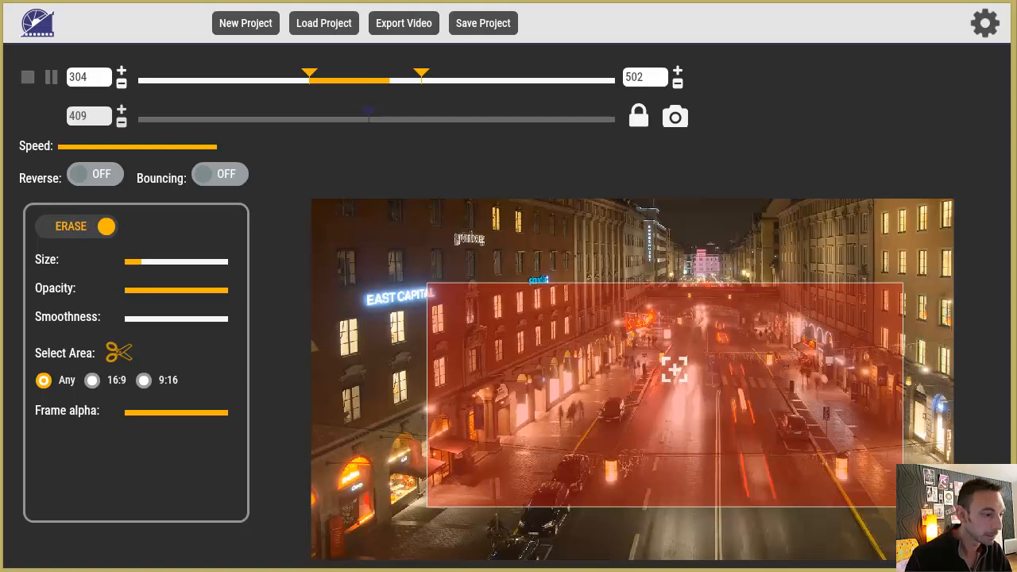
click(92, 380)
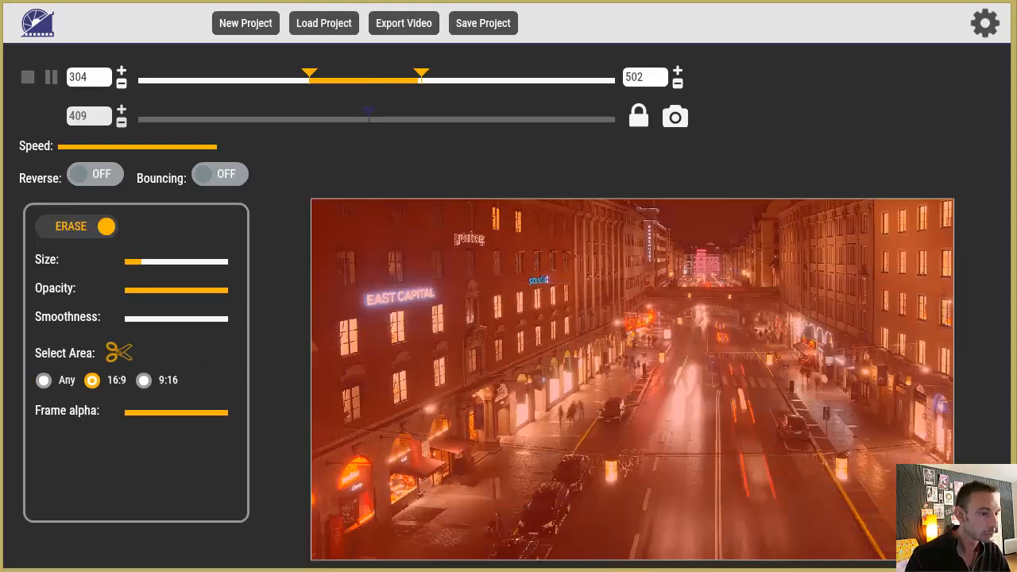
click(115, 354)
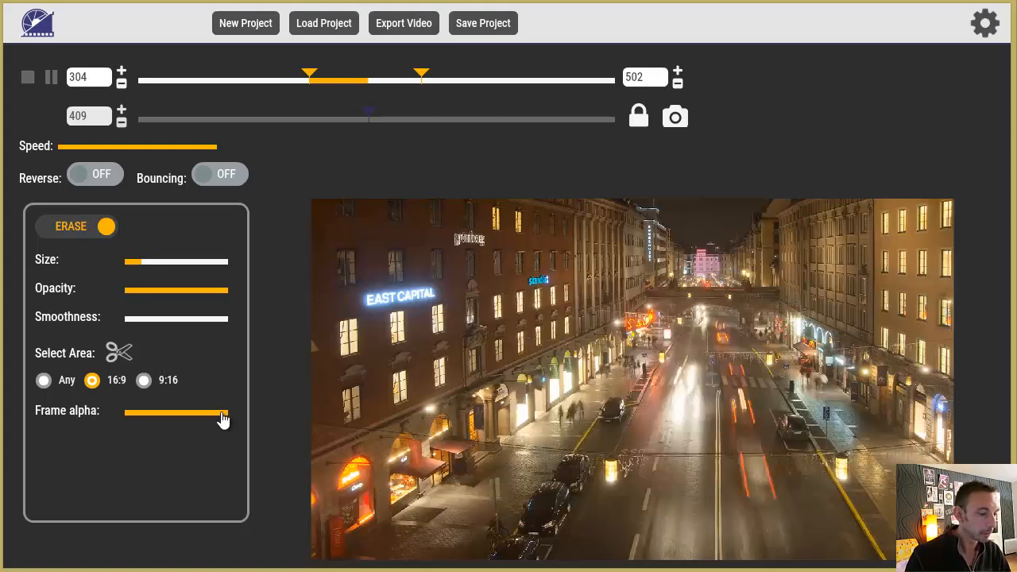
Erase the still frame over the oncoming traffic lane with a brush size of about one third, and switch the brush to Unerase.
drag(223, 420, 245, 421)
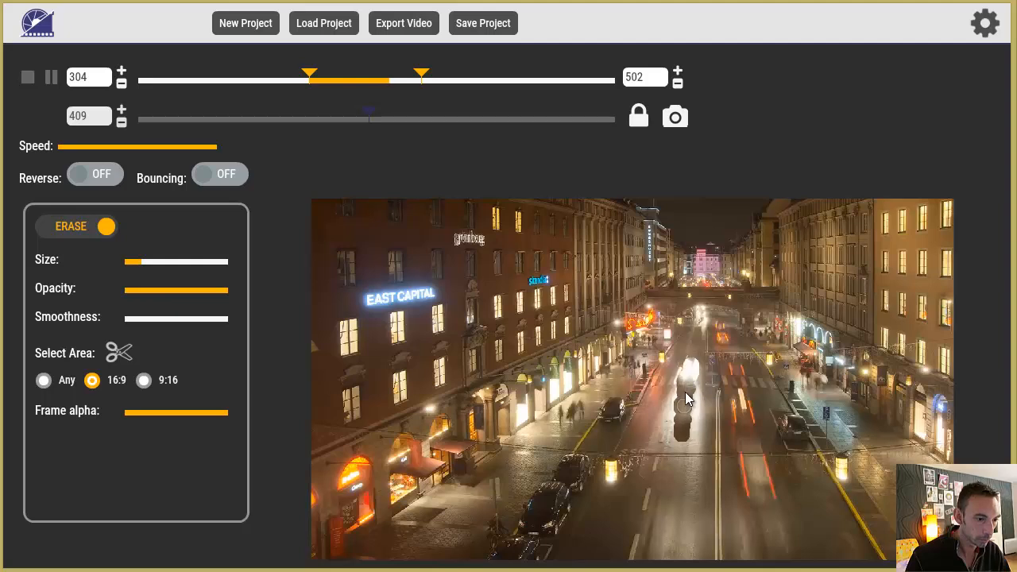
mouse_move(690, 384)
mouse_down()
mouse_move(701, 314)
mouse_move(701, 352)
mouse_up()
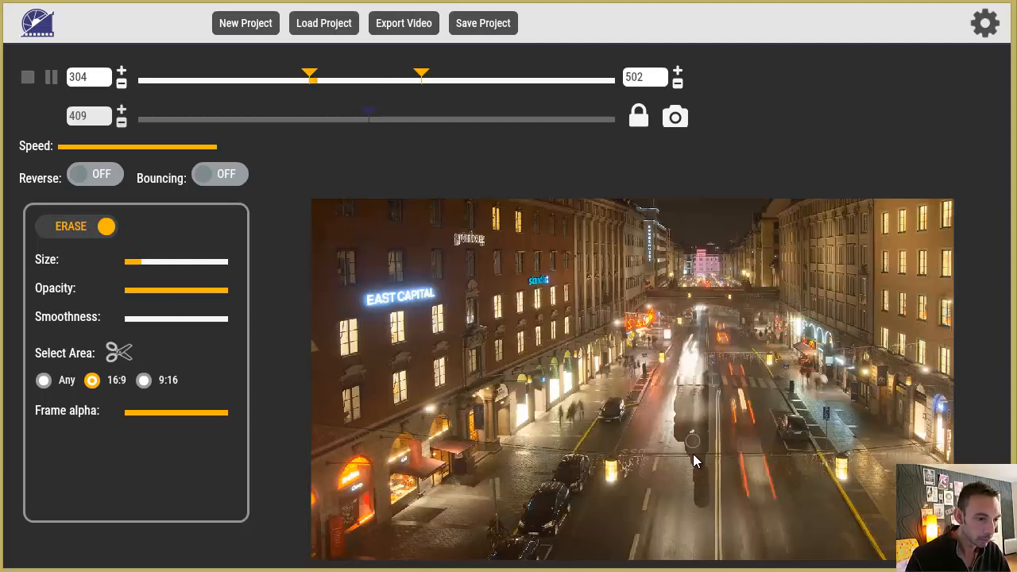
drag(132, 261, 161, 262)
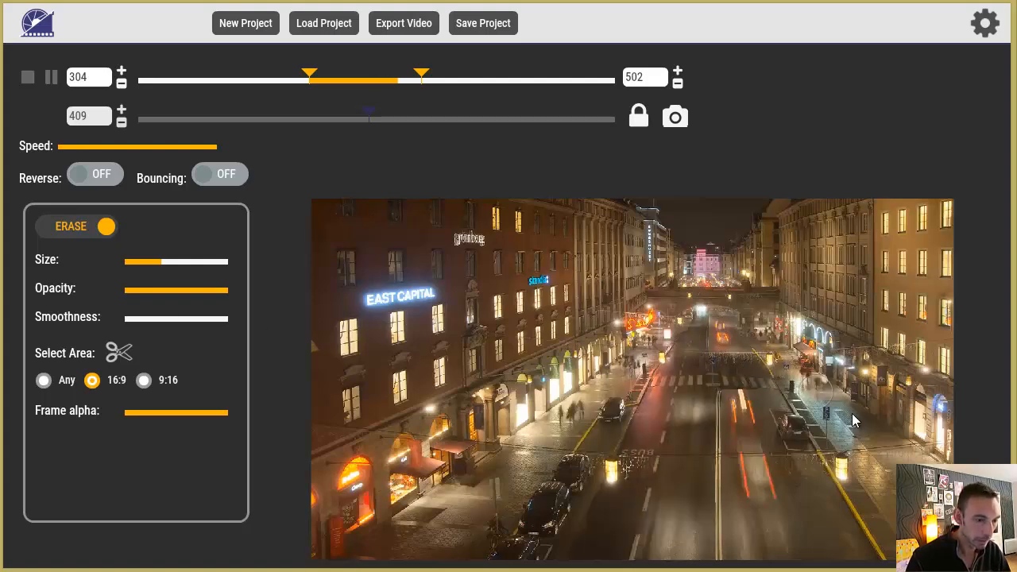
click(68, 227)
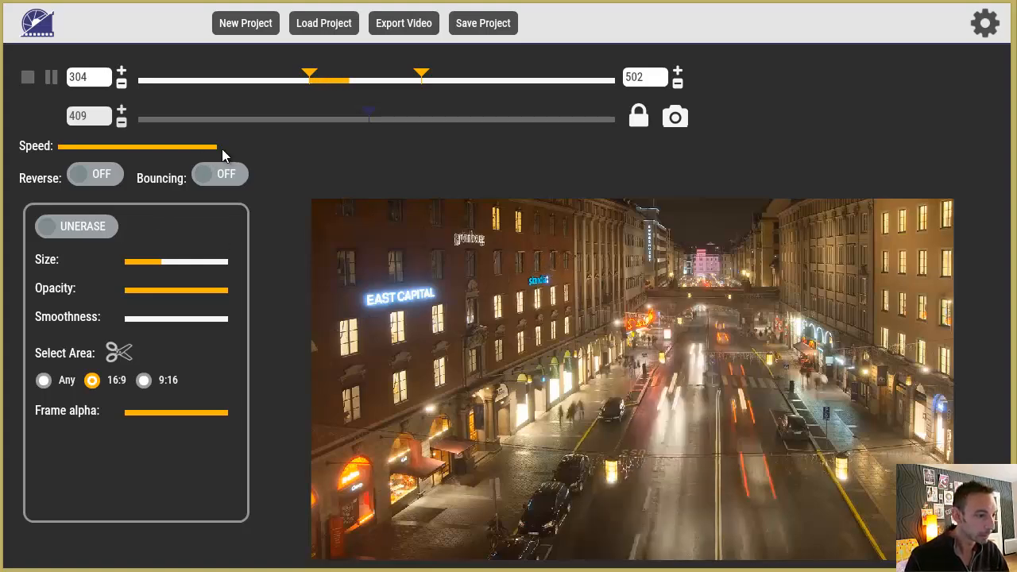
Try playback at about 30% speed and in reverse, restoring full speed and forward playback.
drag(194, 152, 104, 152)
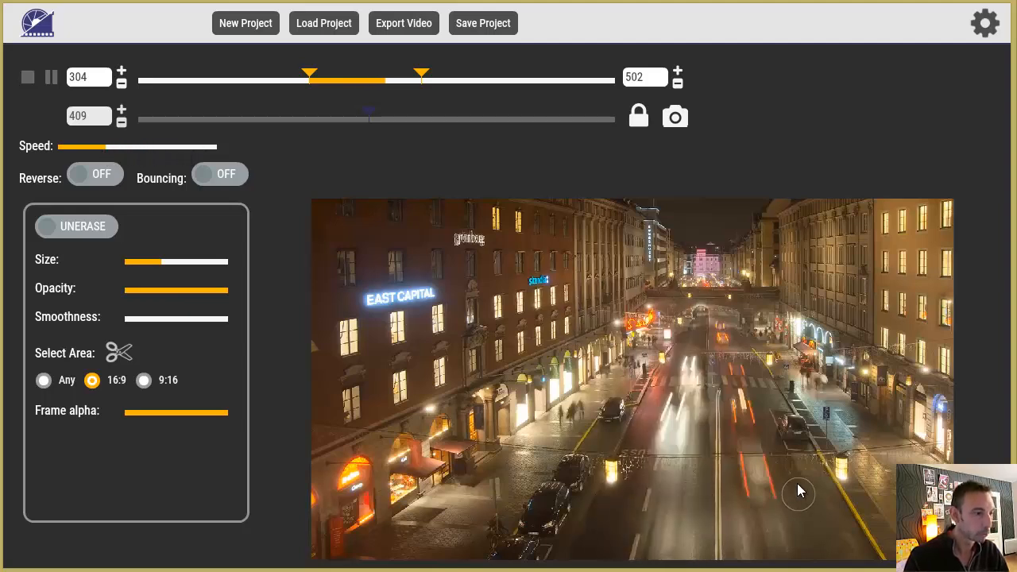
drag(106, 153, 221, 154)
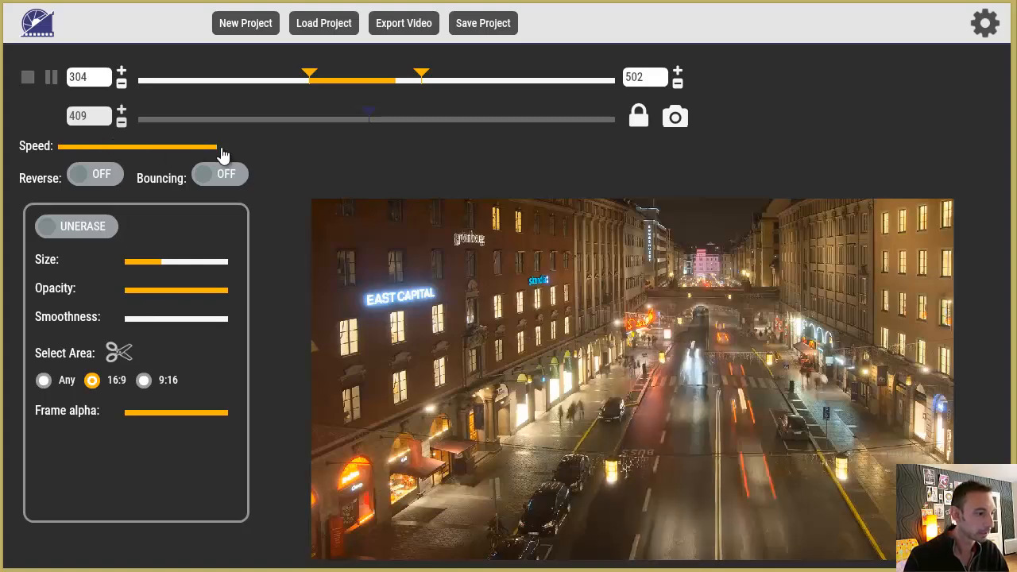
click(93, 175)
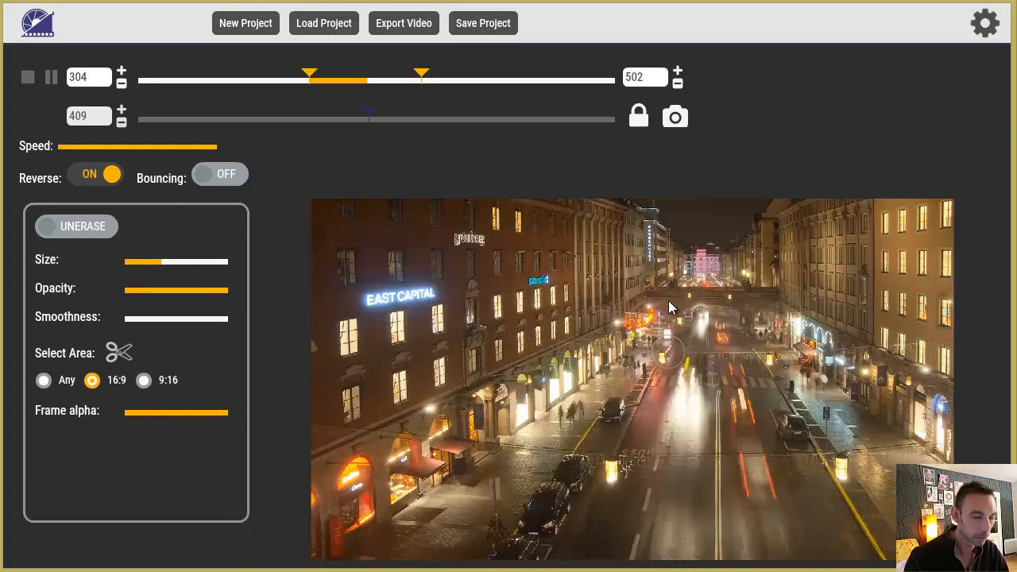
click(94, 175)
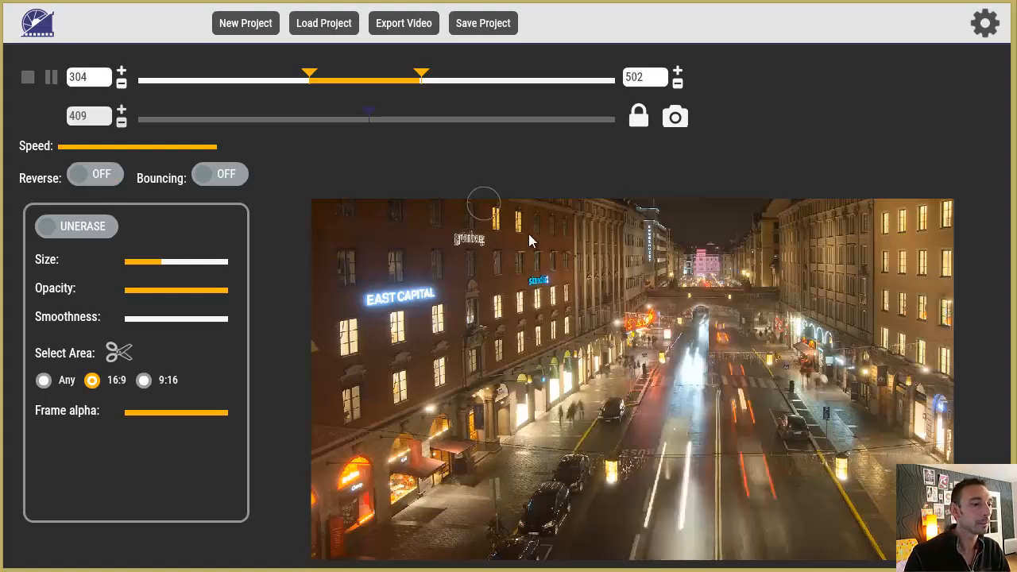
Set up the video export with the file name finalVideo4 and a frame rate of 24 FPS.
click(402, 31)
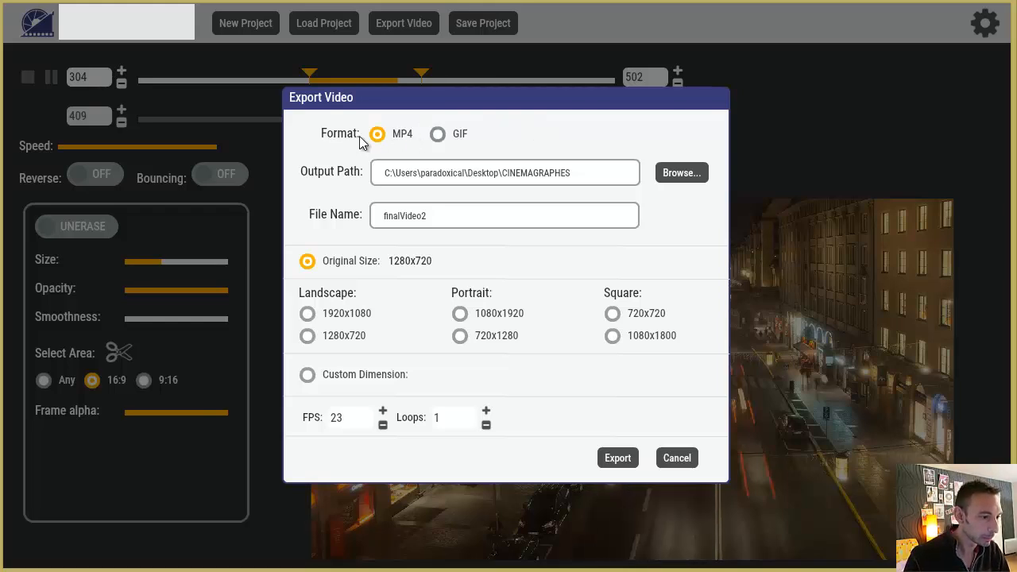
click(433, 215)
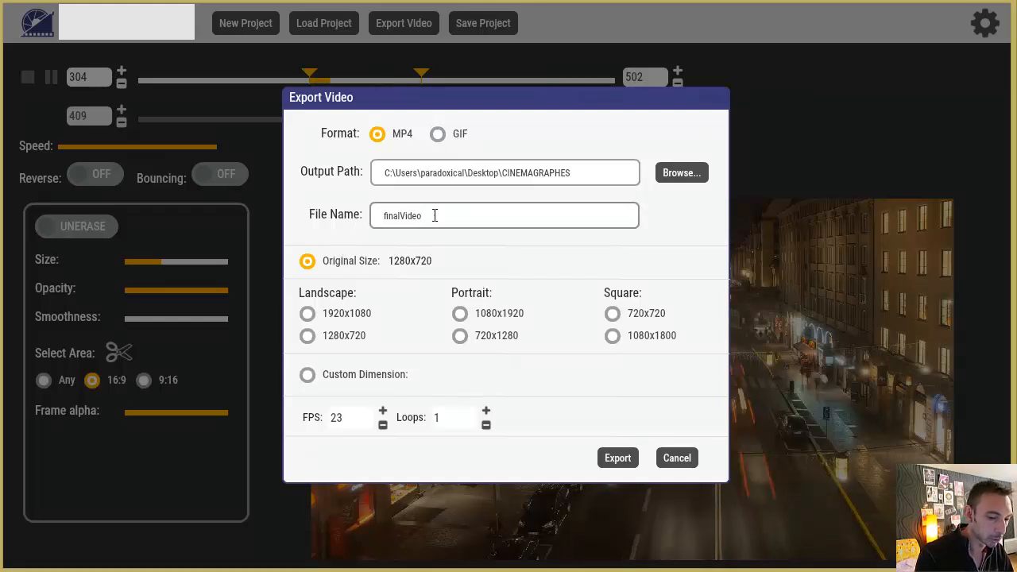
text(4)
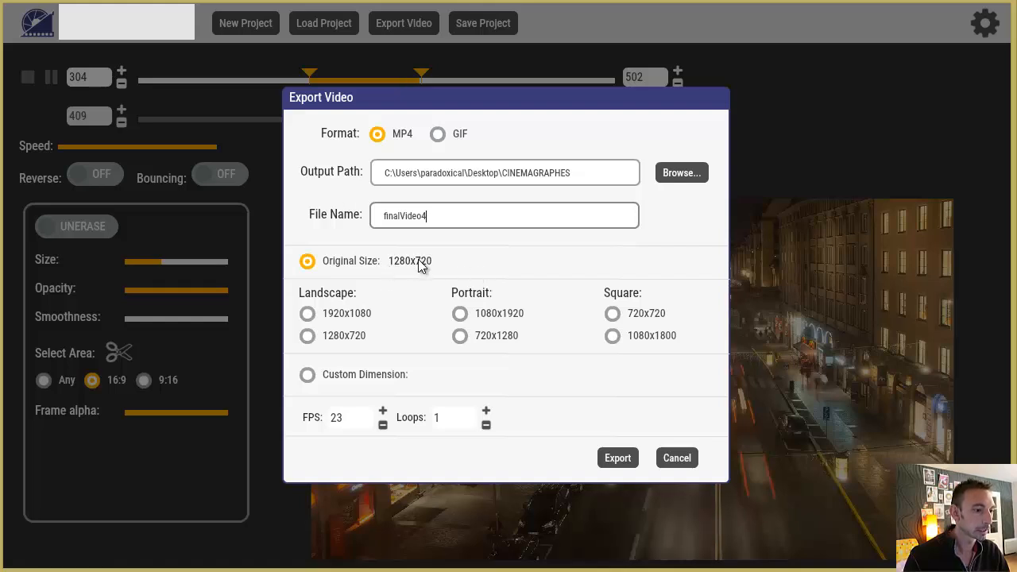
click(347, 421)
drag(347, 422, 324, 445)
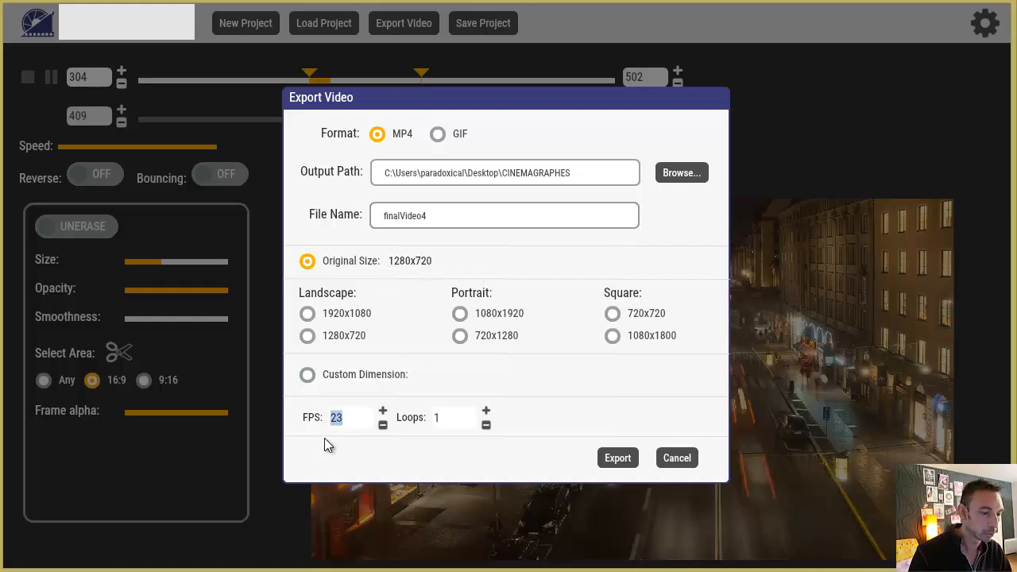
text(24)
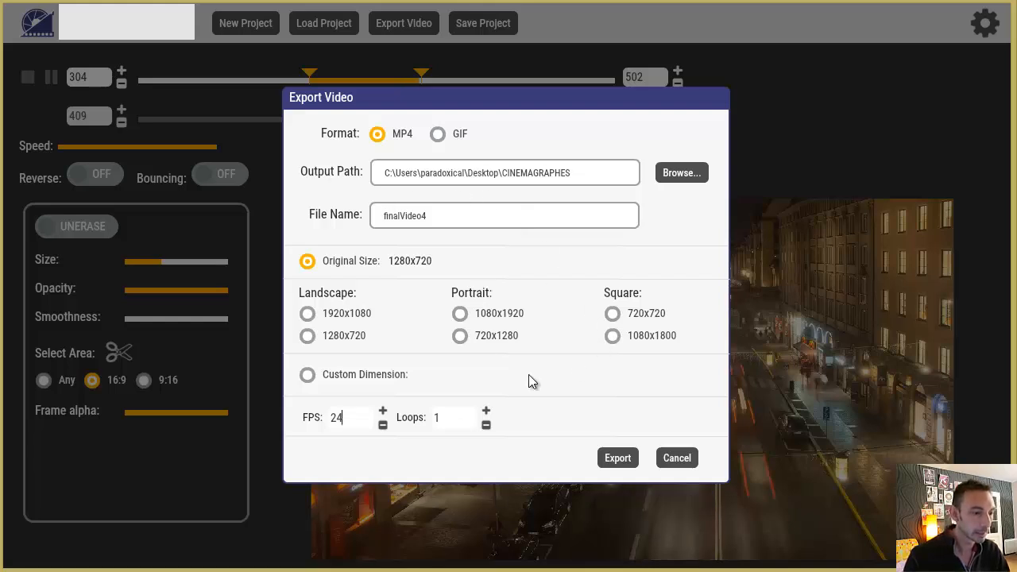
Set the number of loops to 1 and export the video as MP4 at its original size.
click(484, 413)
click(485, 412)
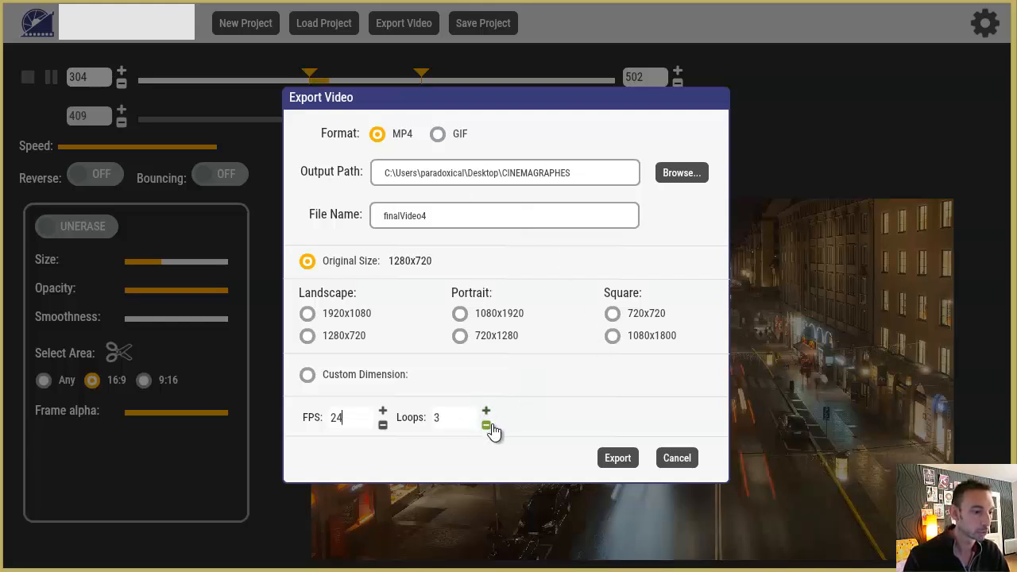
click(487, 427)
click(487, 427)
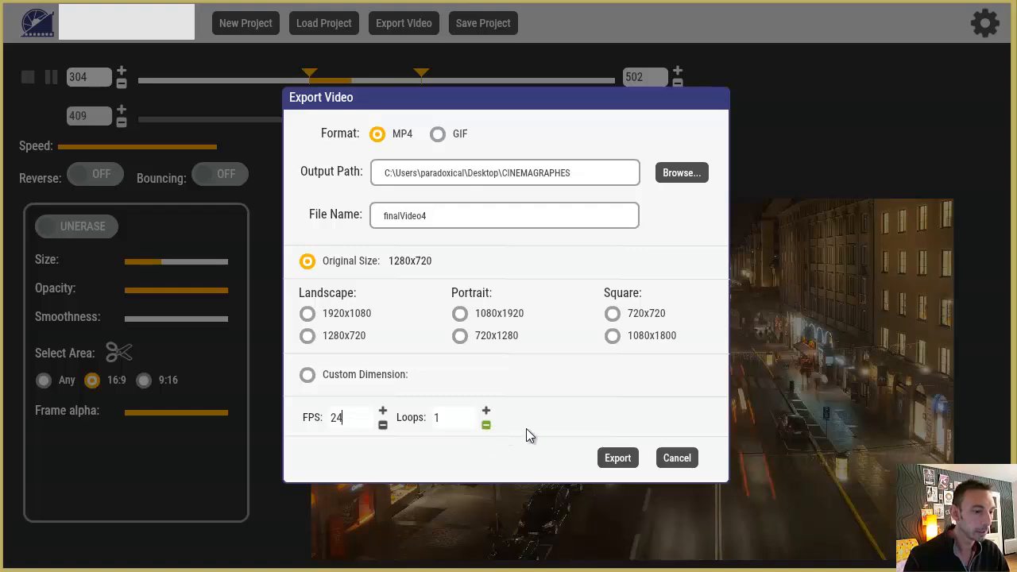
click(610, 459)
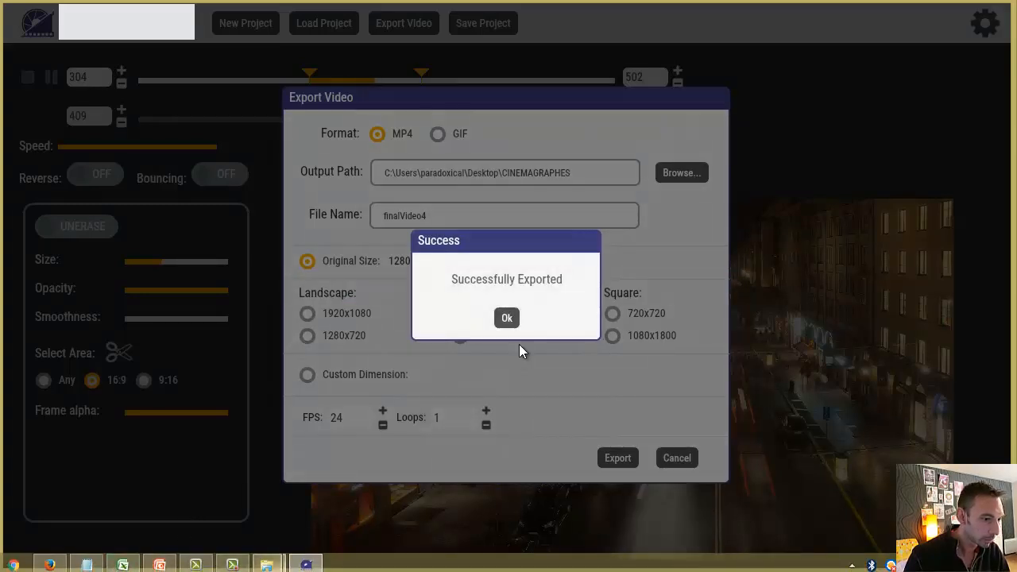
click(506, 319)
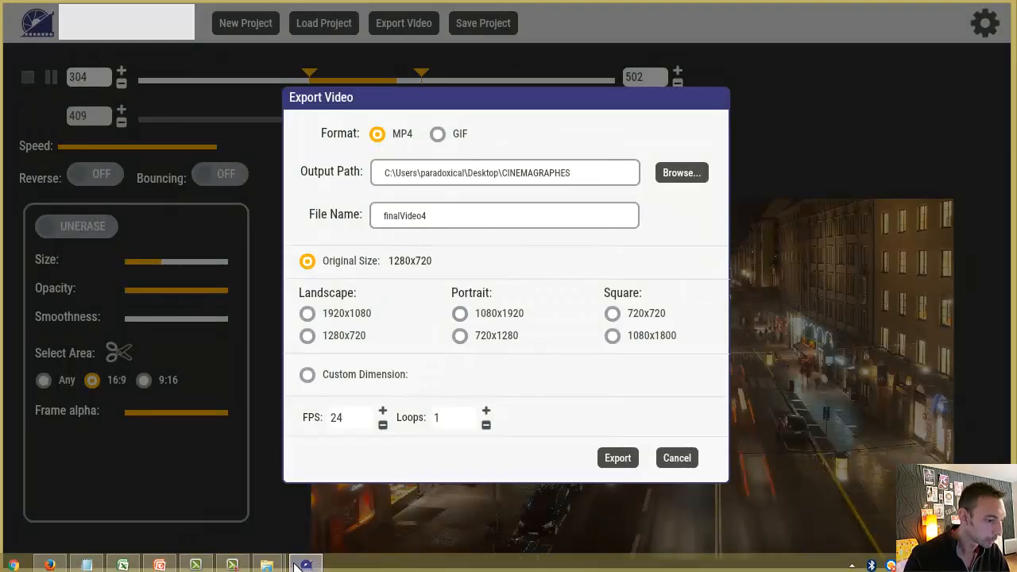
Switch to the CINEMAGRAPHES folder in File Explorer and open finalVideo4.mp4 for playback.
mouse_move(267, 564)
click(223, 490)
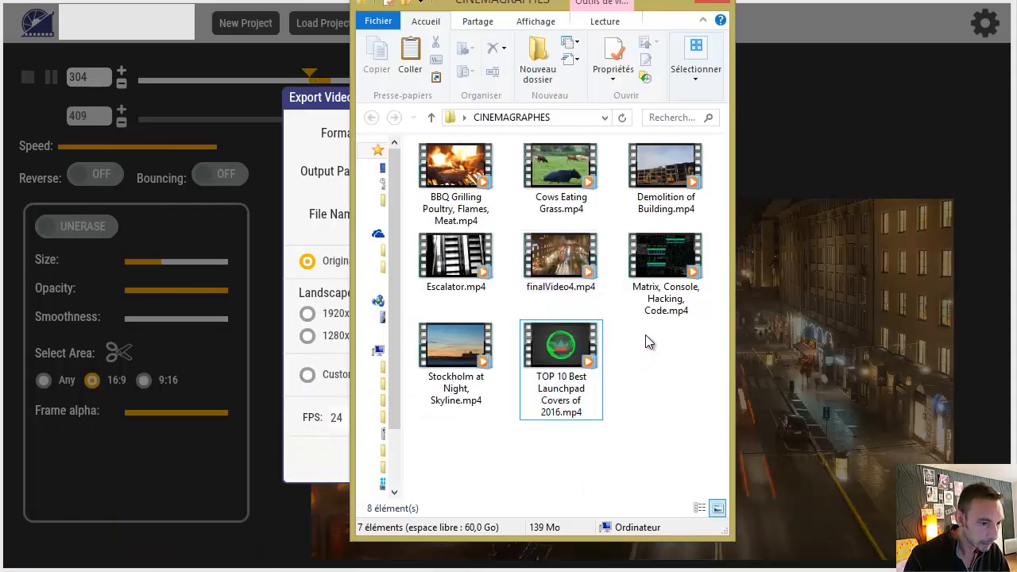
click(566, 270)
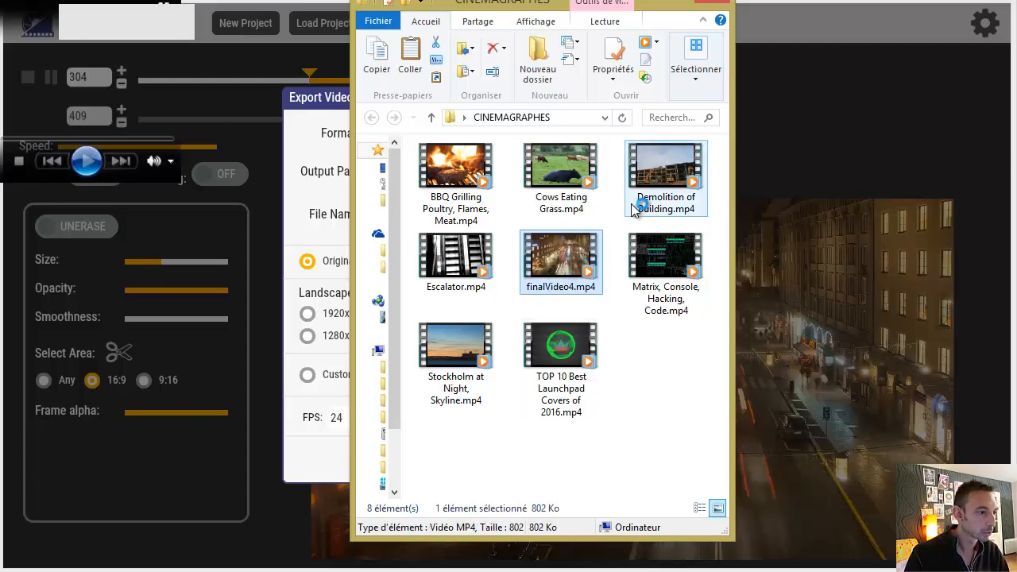